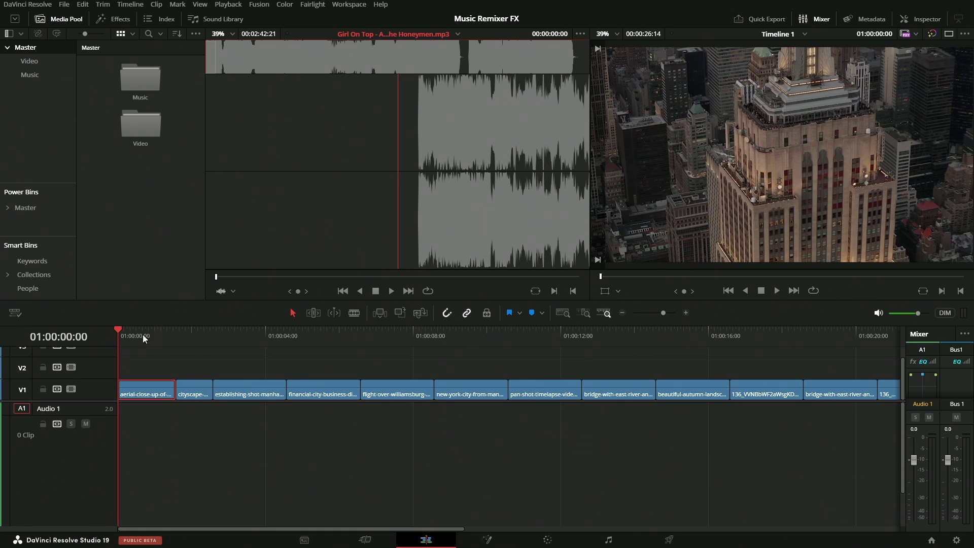
# Step: Place the Girl On Top song on track A1 under the clips and play it back from near the start
pyautogui.moveTo(144, 337); pyautogui.dragTo(40, 369)
pyautogui.moveTo(486, 255); pyautogui.dragTo(118, 419)
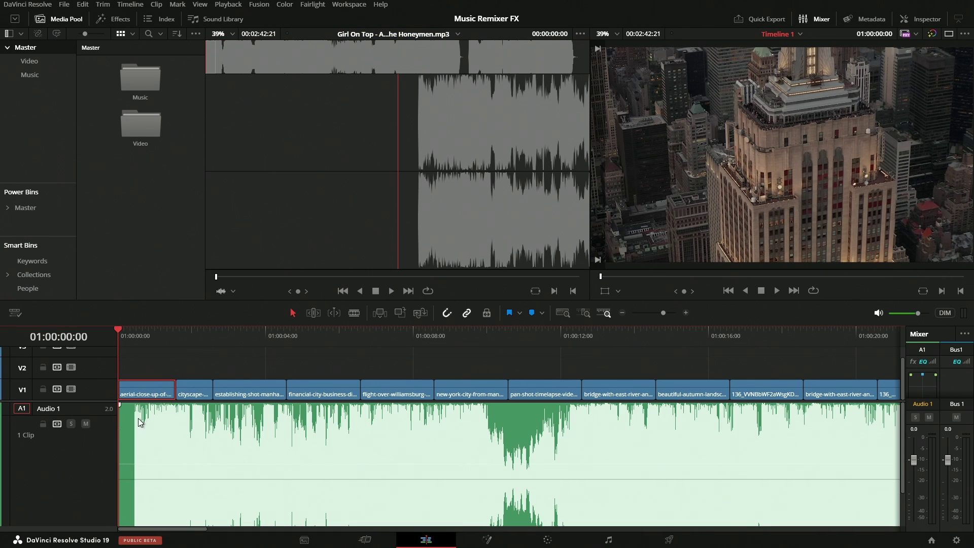
pyautogui.click(130, 334)
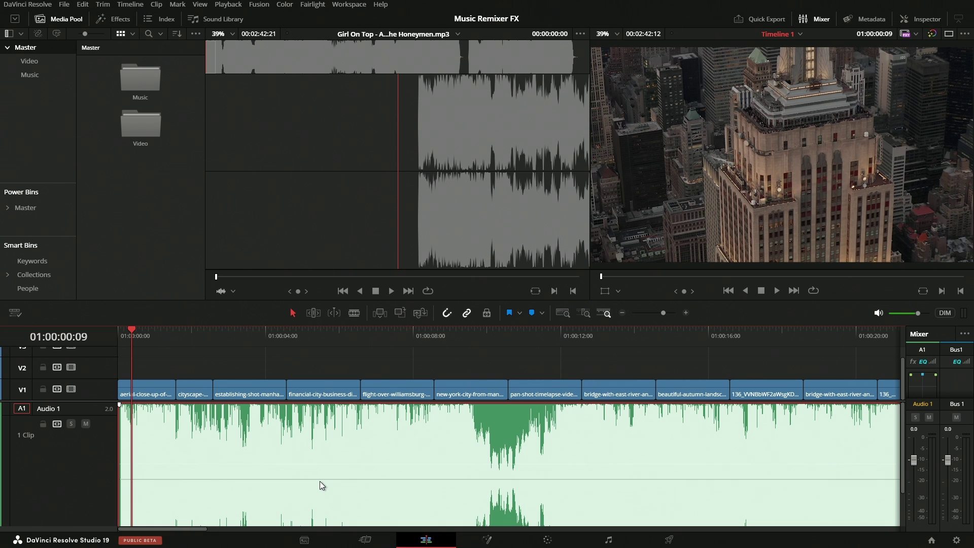
pyautogui.click(777, 291)
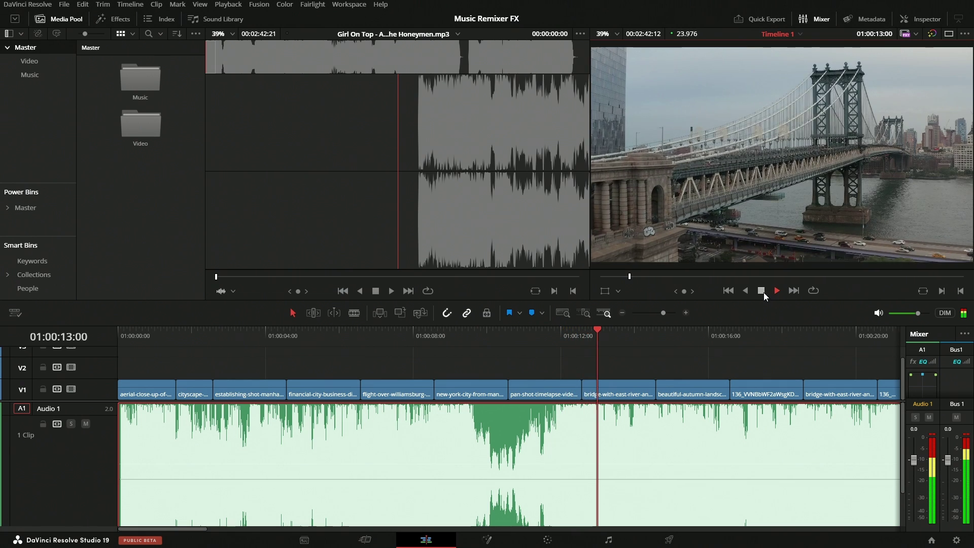
pyautogui.click(765, 294)
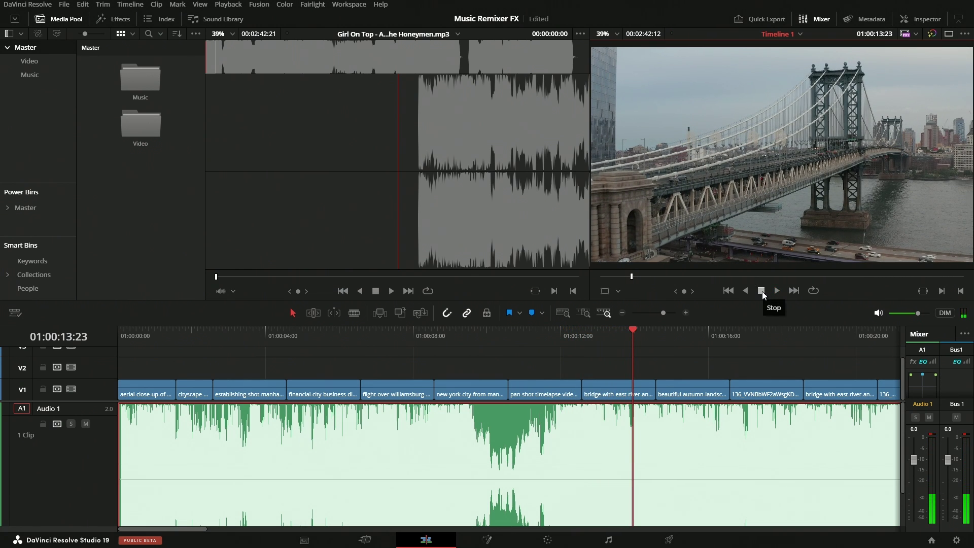
# Step: Show the Girl On Top clip's Volume, Pan, Pitch and EQ settings in the Inspector, with the Effects library closed
pyautogui.click(917, 19)
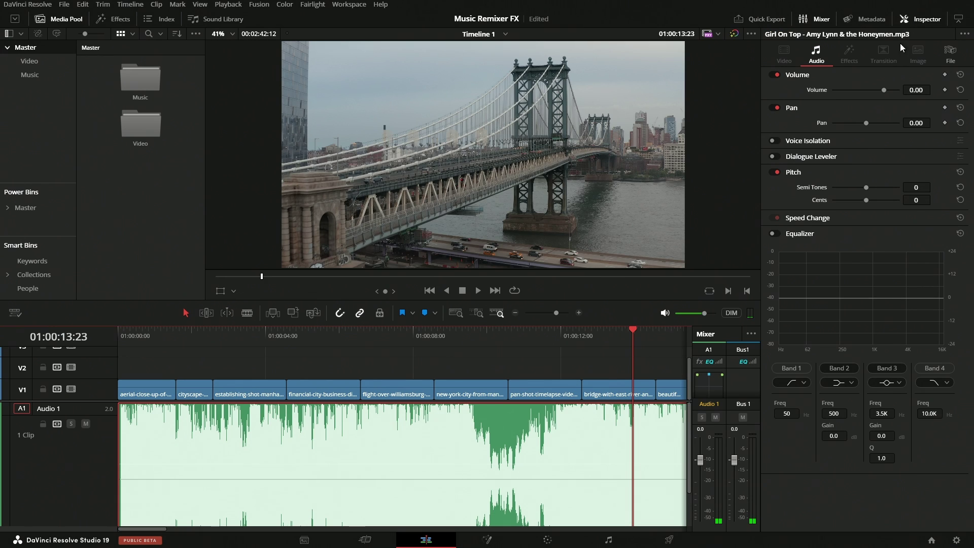
pyautogui.click(114, 21)
pyautogui.scroll(3, 185, 234)
pyautogui.scroll(-3, 182, 233)
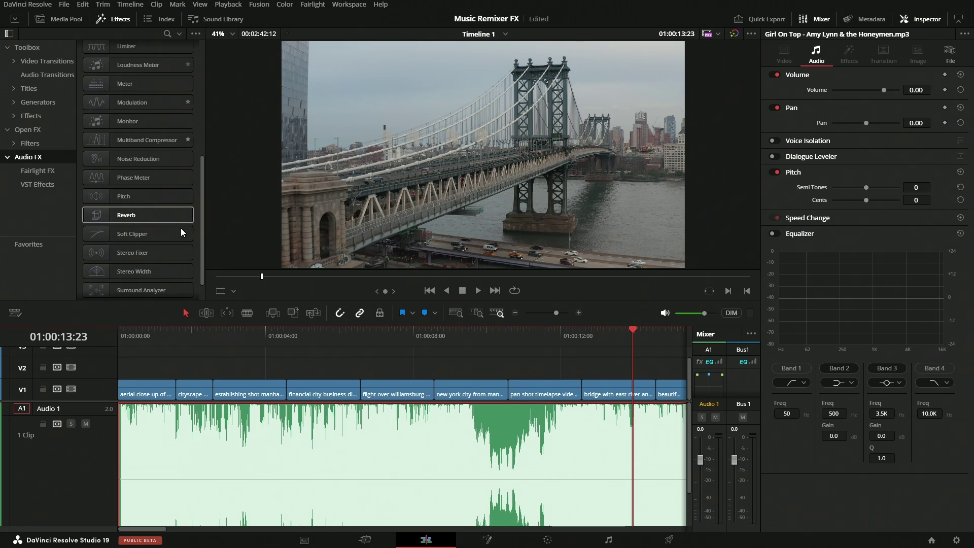
pyautogui.click(120, 19)
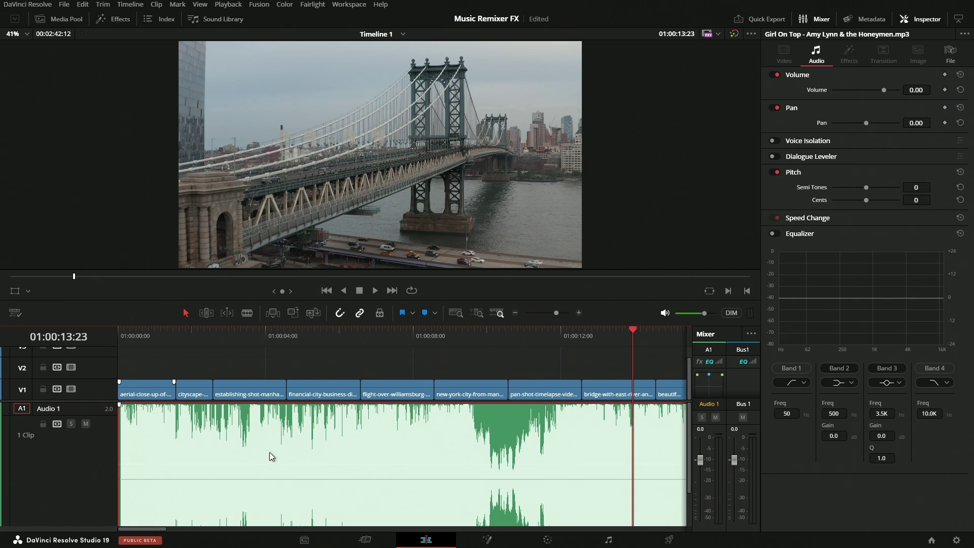
# Step: Rename audio track A1 to 'Music' and enable Music Remixer on it
pyautogui.click(79, 458)
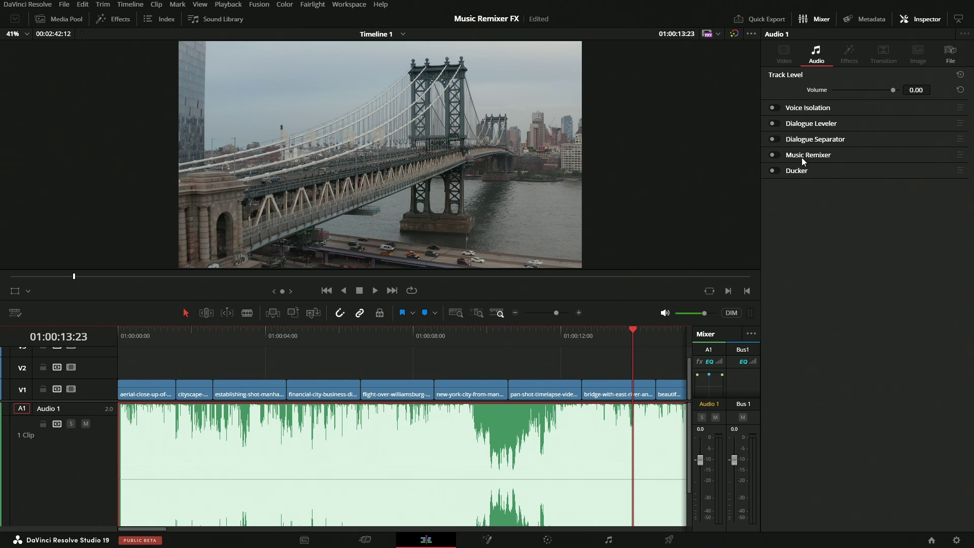
pyautogui.doubleClick(51, 409)
pyautogui.press('Return')
pyautogui.click(775, 155)
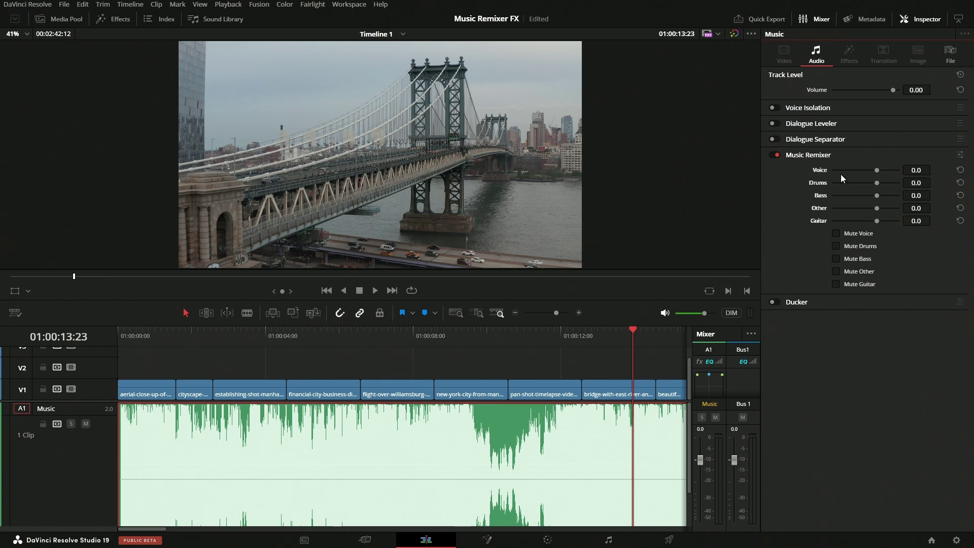
# Step: Save the project and briefly play the song from near the timeline start
pyautogui.hotkey('ctrl', 's')
pyautogui.click(206, 337)
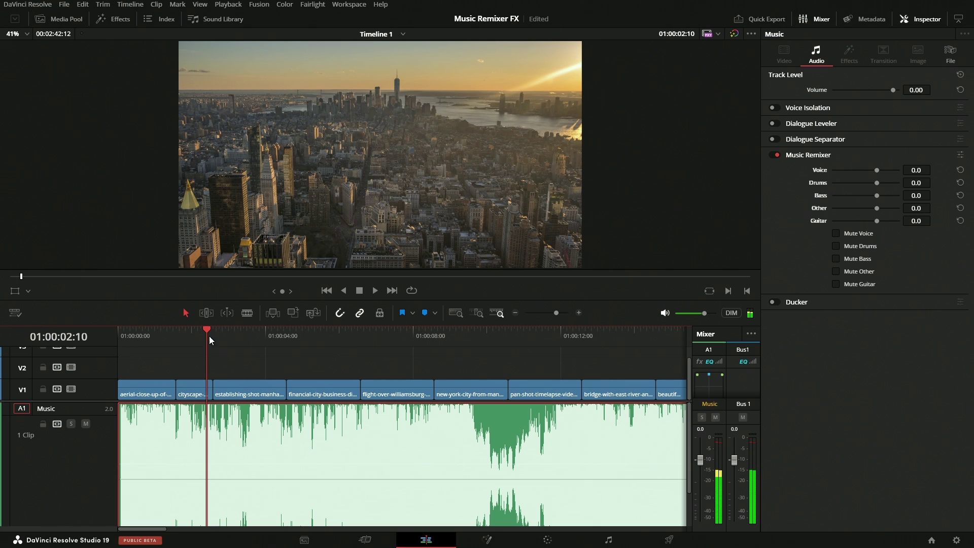
pyautogui.press('space')
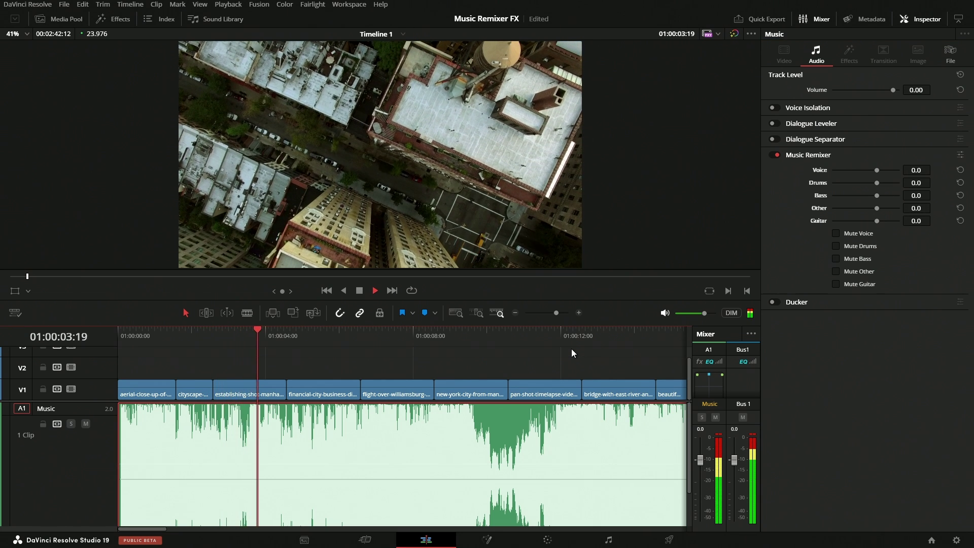
pyautogui.press('space')
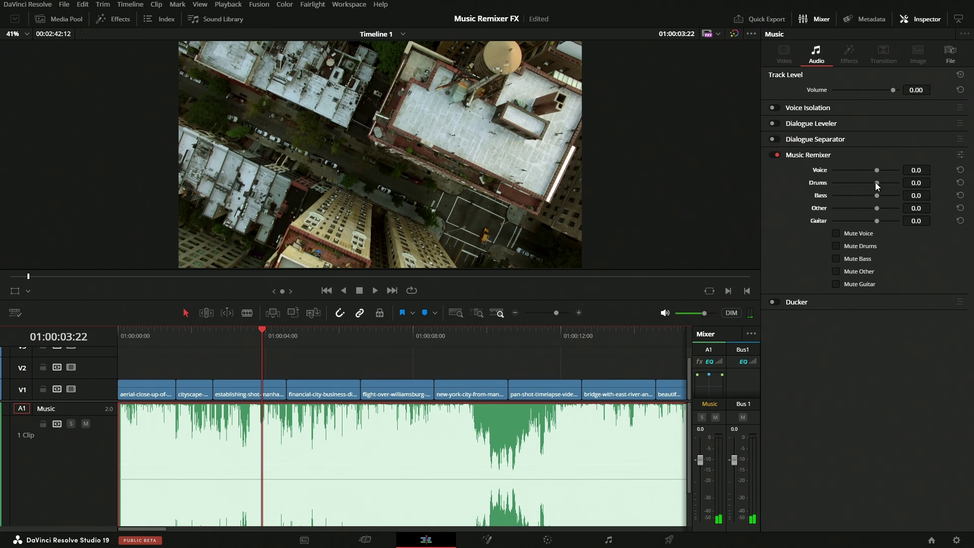
# Step: Lower the Drums stem to -40.4, save and audition it, then reset Drums to 0.0
pyautogui.moveTo(876, 183); pyautogui.dragTo(850, 182)
pyautogui.press('space')
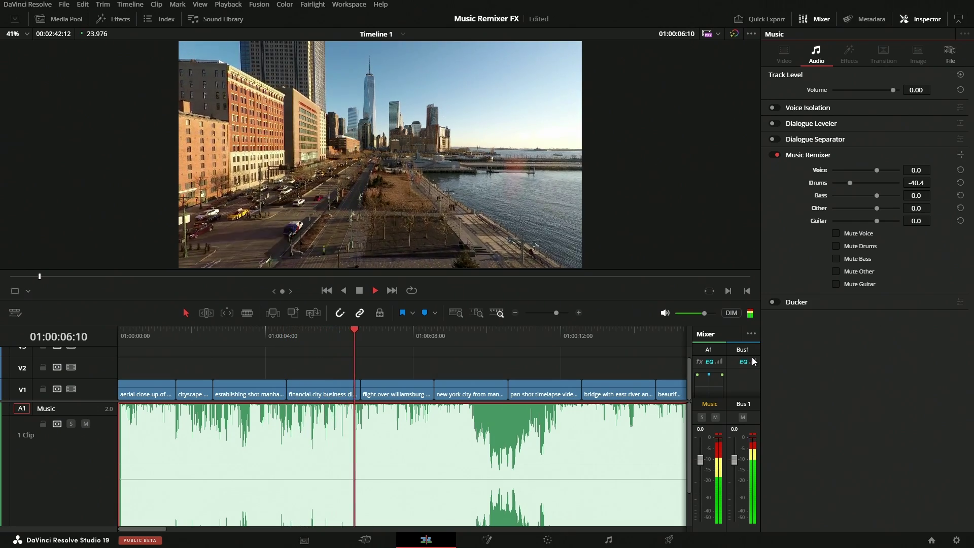
pyautogui.press('space')
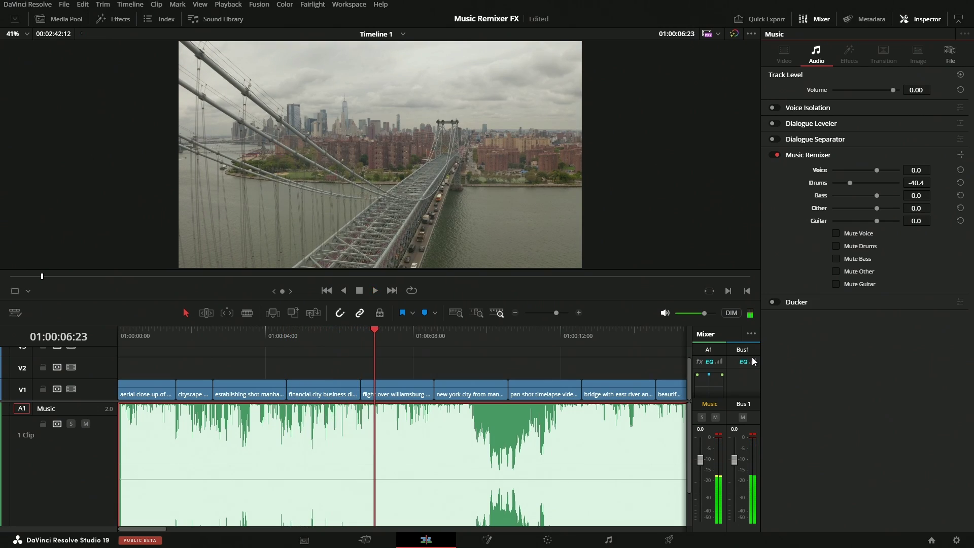
pyautogui.hotkey('ctrl', 's')
pyautogui.press('space')
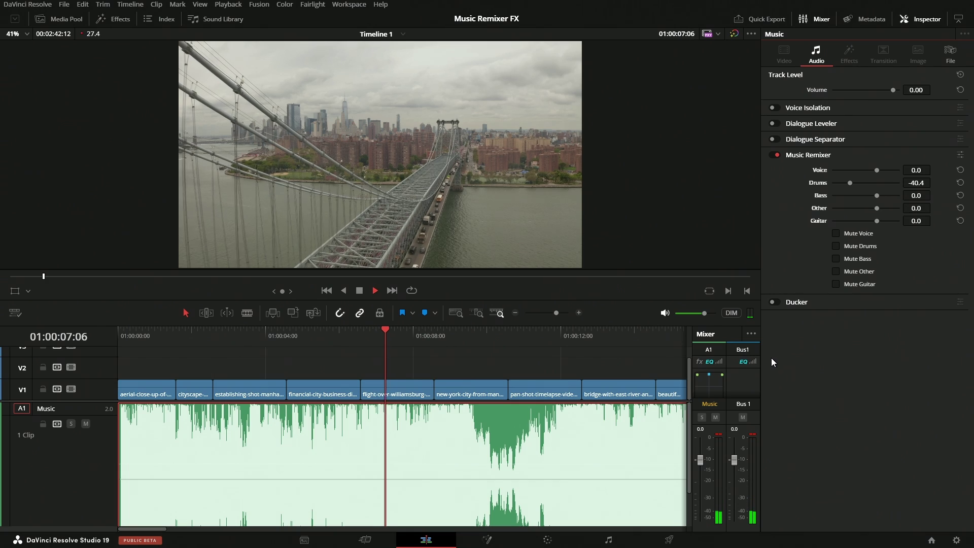
pyautogui.press('space')
pyautogui.click(960, 182)
pyautogui.click(517, 344)
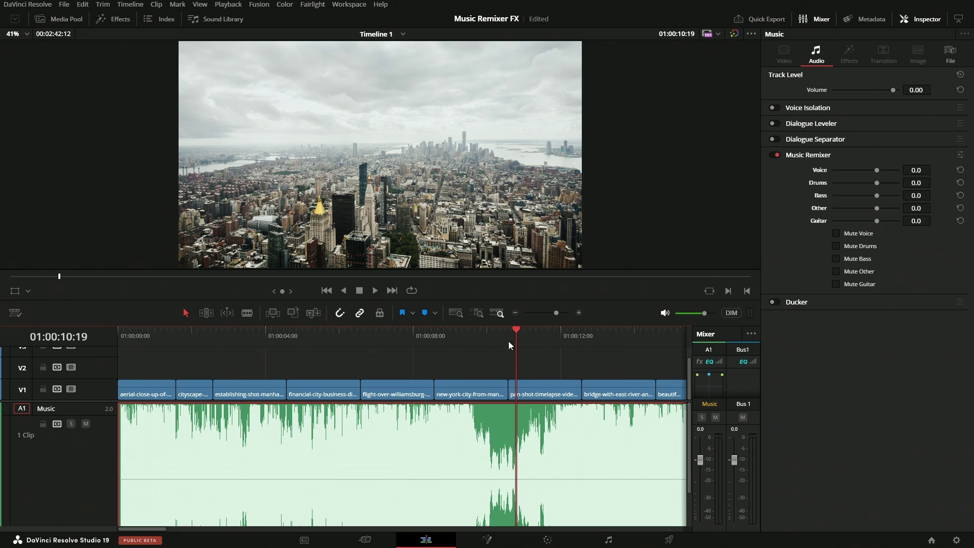
pyautogui.click(490, 333)
pyautogui.press('space')
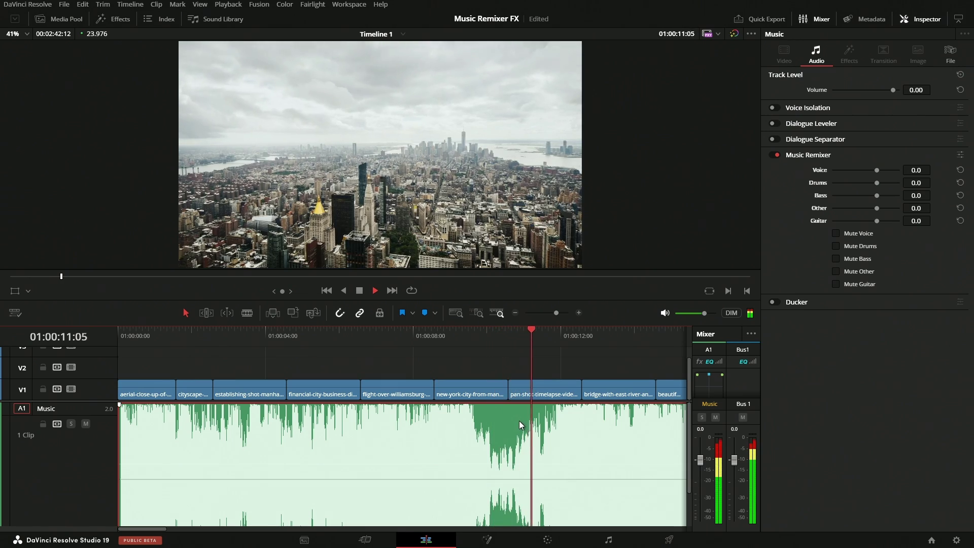
pyautogui.press('space')
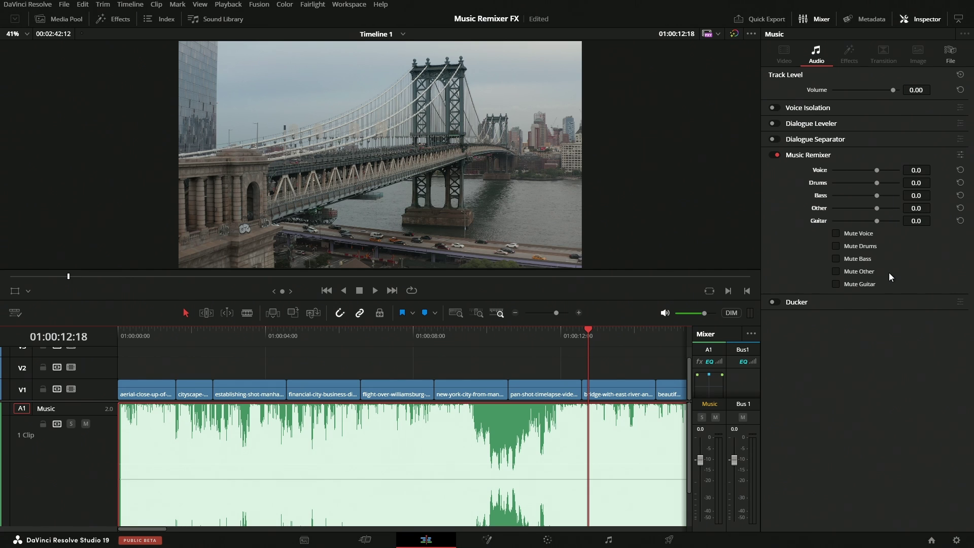
pyautogui.click(961, 155)
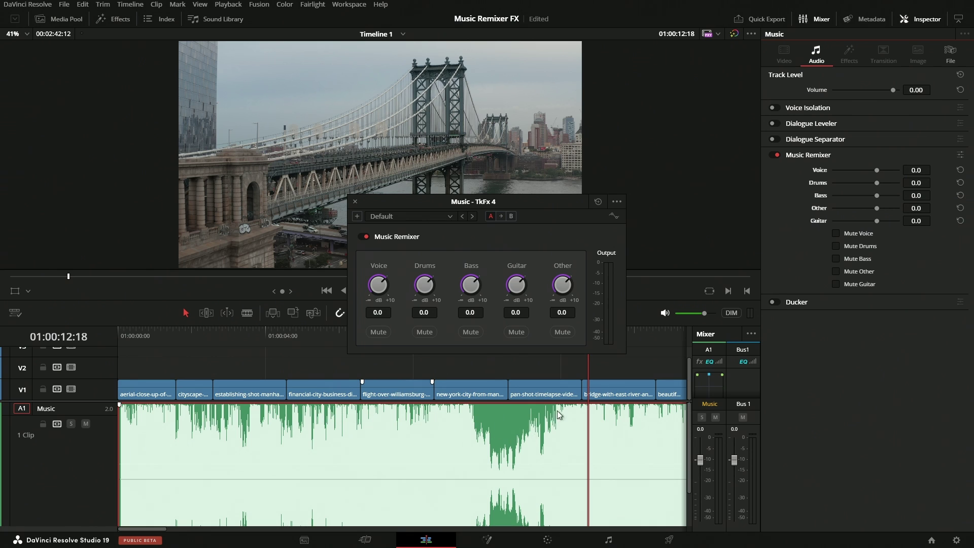
pyautogui.click(356, 202)
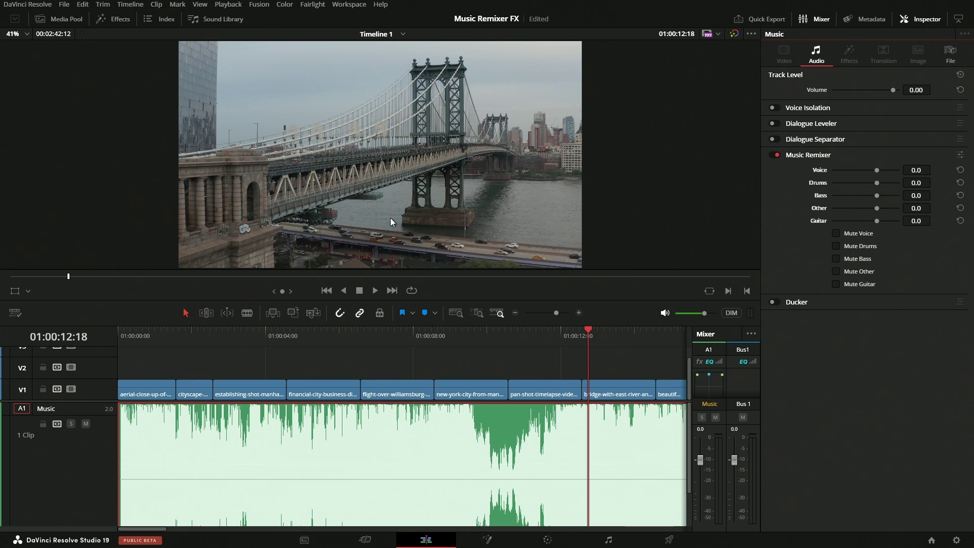
pyautogui.click(608, 540)
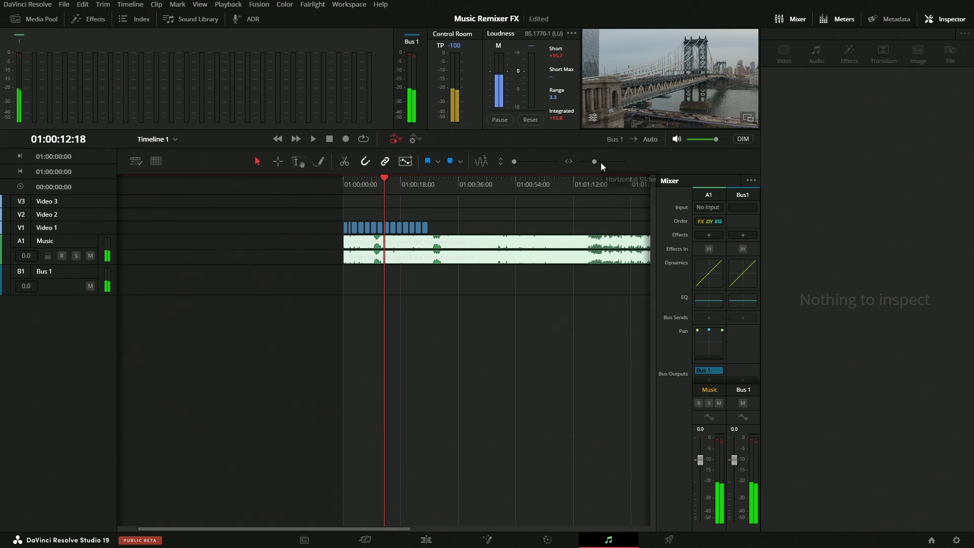
# Step: Open the Music track's Music Remixer window, all stems at 0.0, and move it off the clips
pyautogui.moveTo(594, 162); pyautogui.dragTo(599, 162)
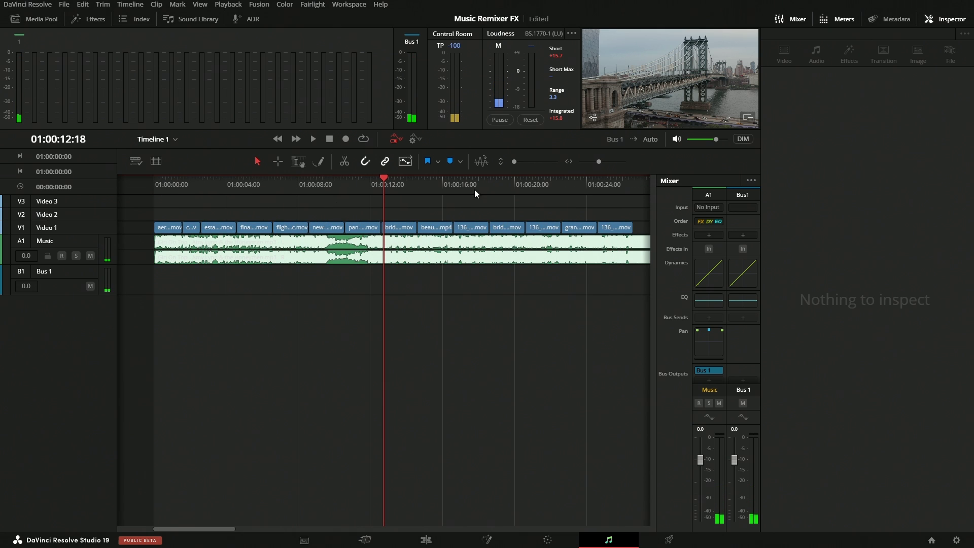
pyautogui.click(66, 241)
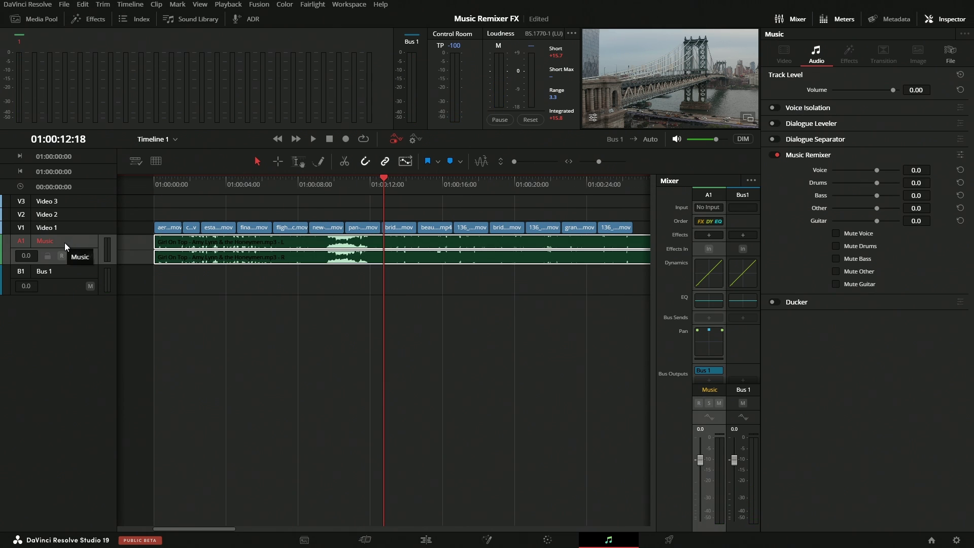
pyautogui.click(958, 155)
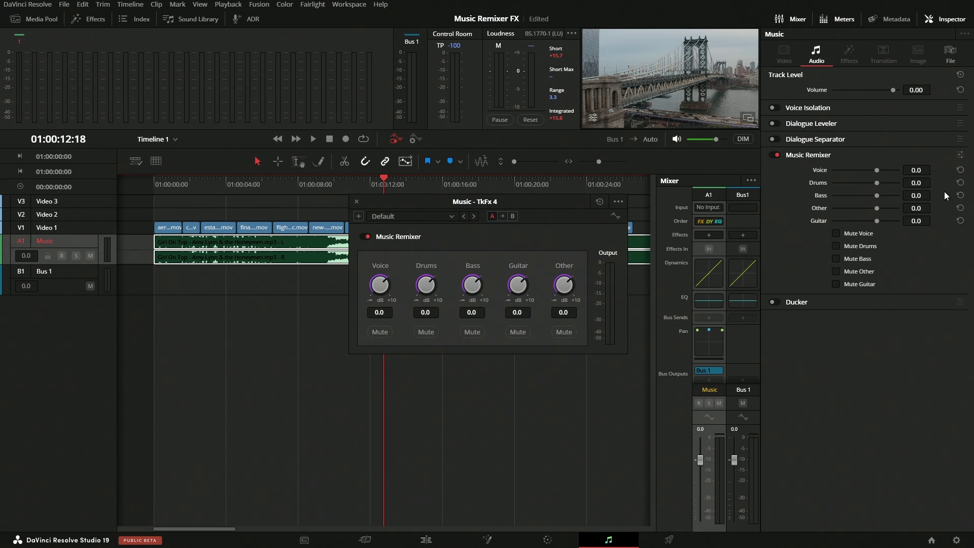
pyautogui.moveTo(517, 200); pyautogui.dragTo(257, 320)
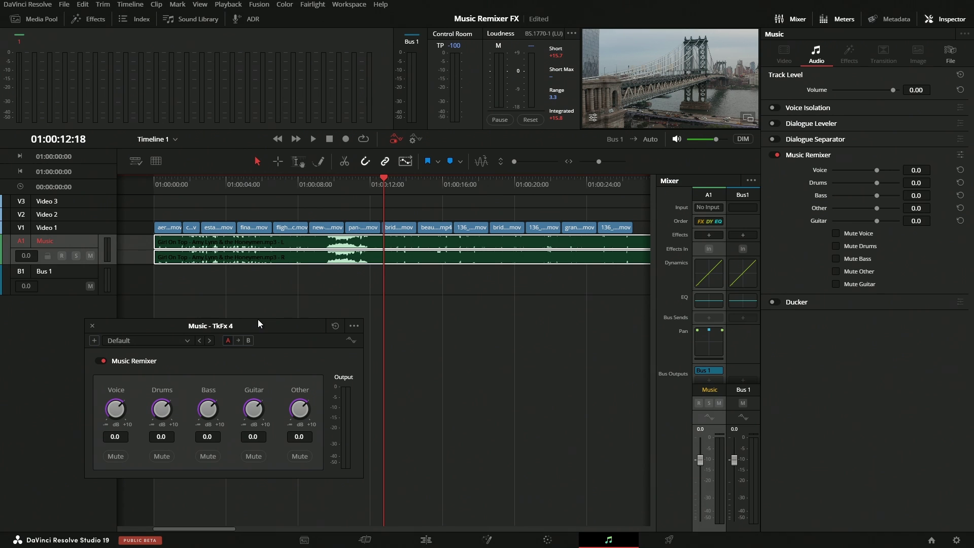
# Step: Set automation mode to Latch, return the playhead to 01:00:00:00, and turn Drums down to -100
pyautogui.click(414, 140)
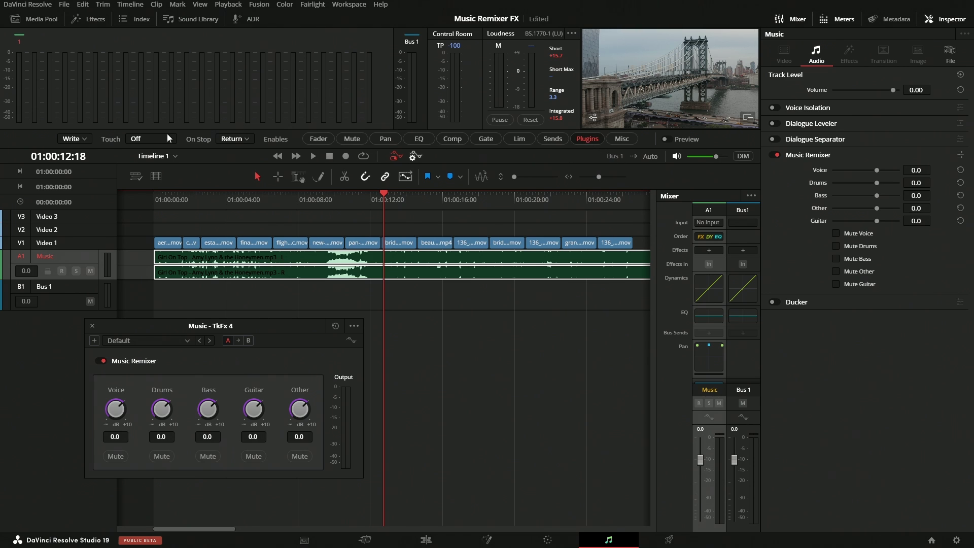
pyautogui.click(152, 139)
pyautogui.click(154, 161)
pyautogui.moveTo(195, 197); pyautogui.dragTo(419, 200)
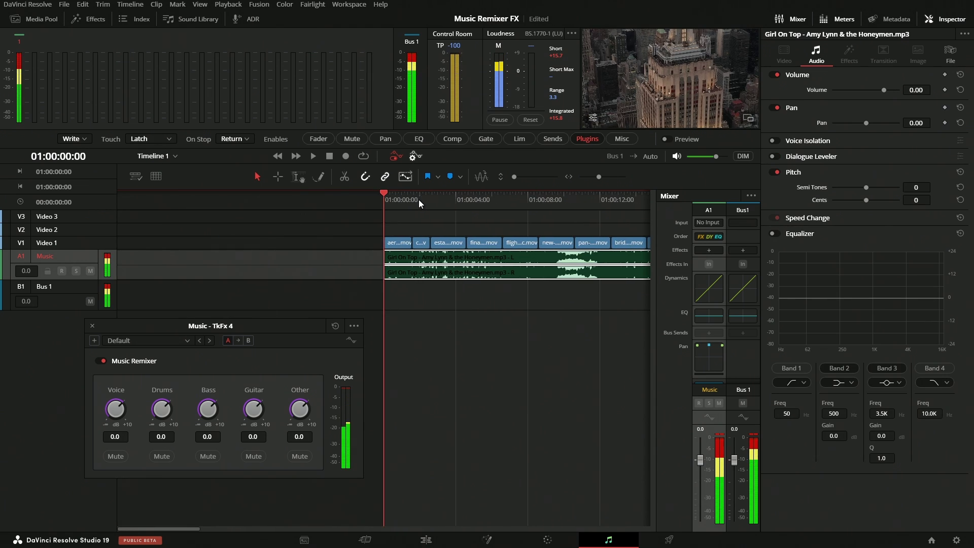
pyautogui.moveTo(162, 408); pyautogui.dragTo(15, 545)
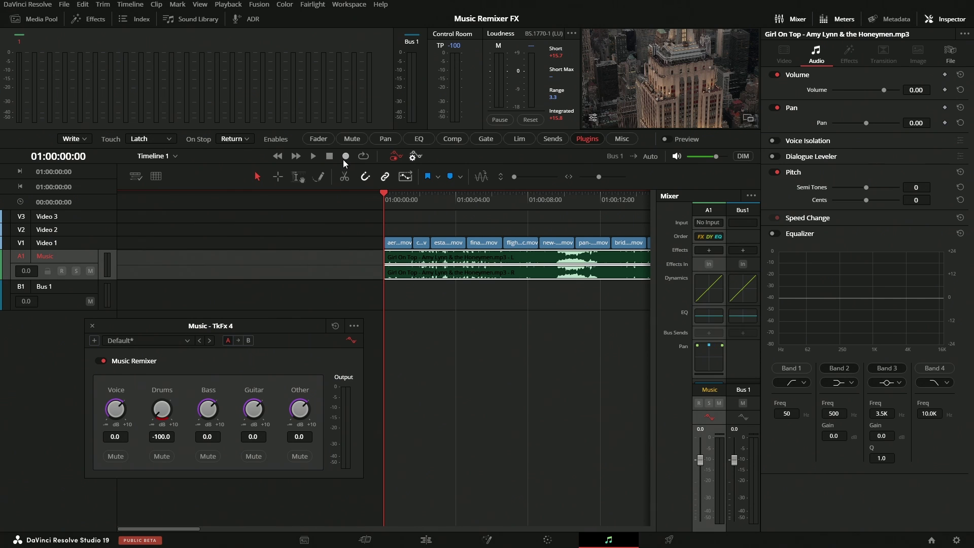
# Step: Record a Latch pass raising Drums from -100 to about 0.6, then return to the start
pyautogui.click(346, 157)
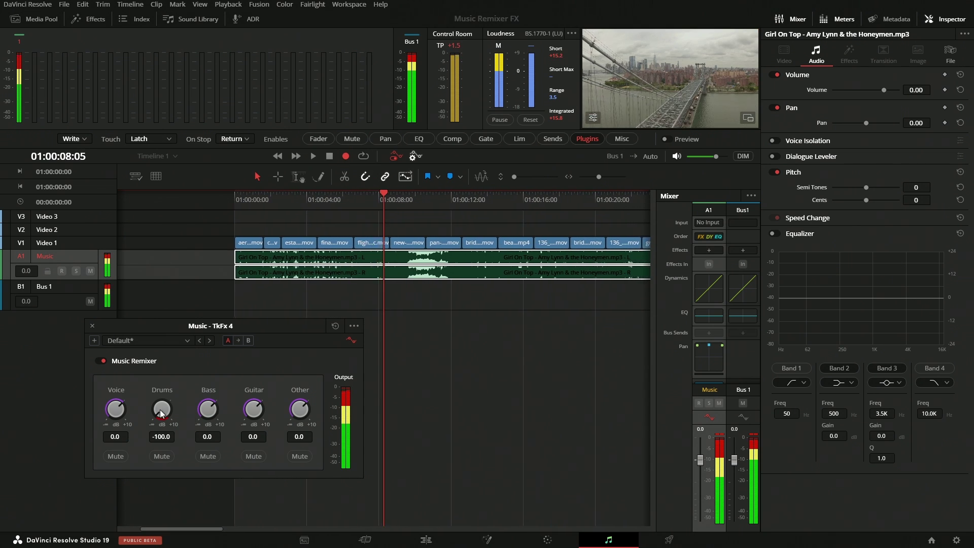
pyautogui.moveTo(162, 412); pyautogui.dragTo(190, 409)
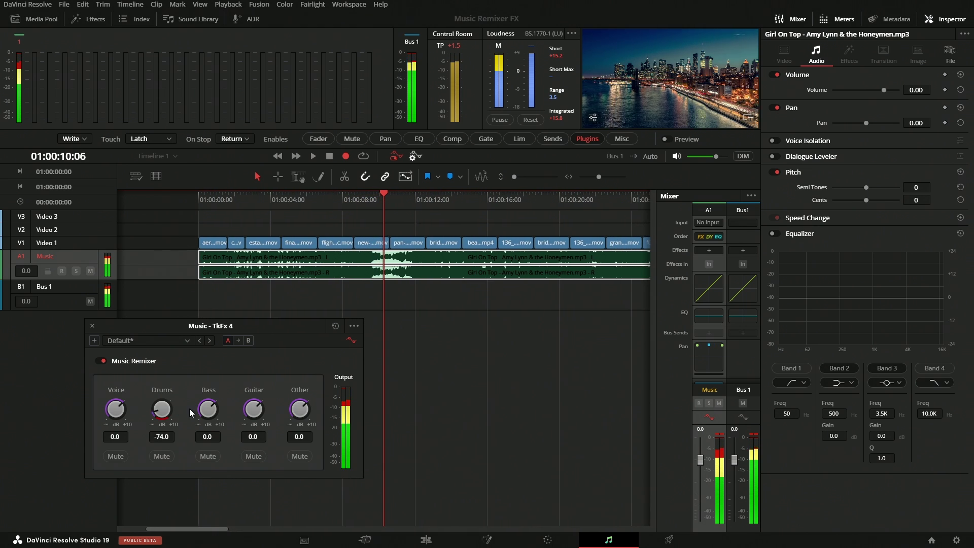
pyautogui.moveTo(288, 427); pyautogui.dragTo(301, 427)
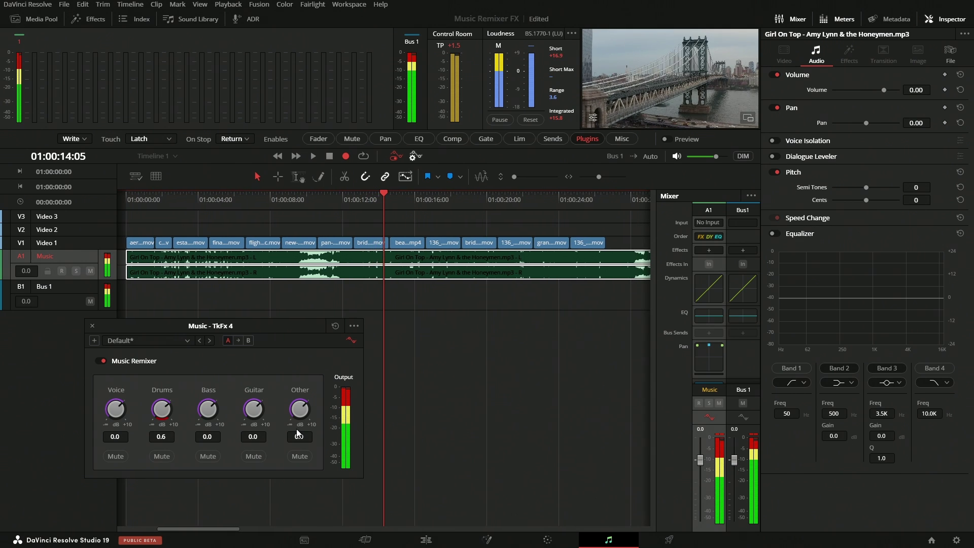
pyautogui.press('space')
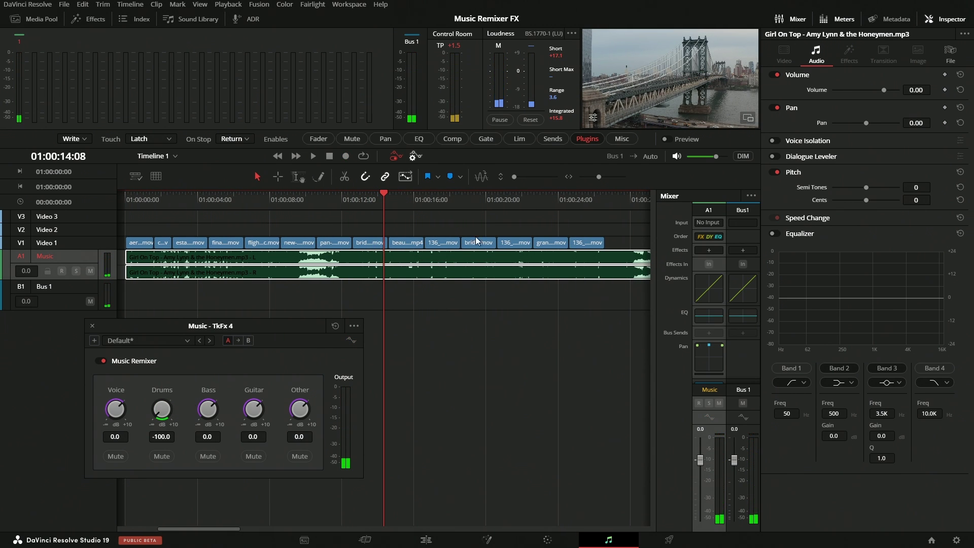
pyautogui.press('Home')
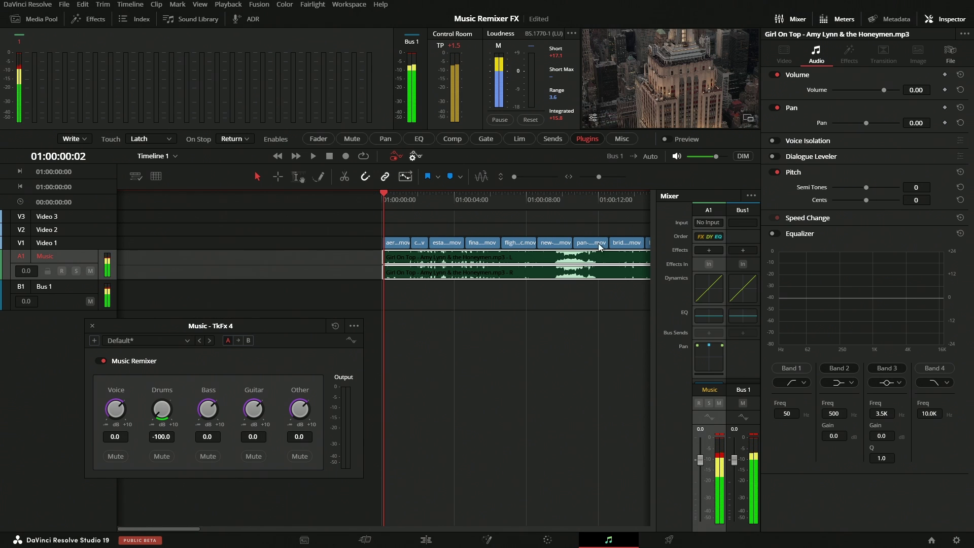
pyautogui.press('space')
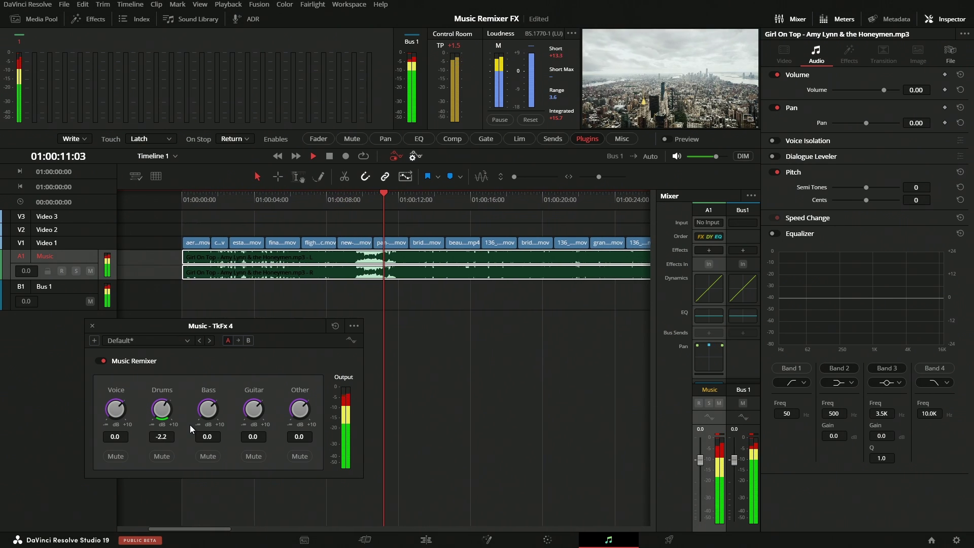
pyautogui.press('space')
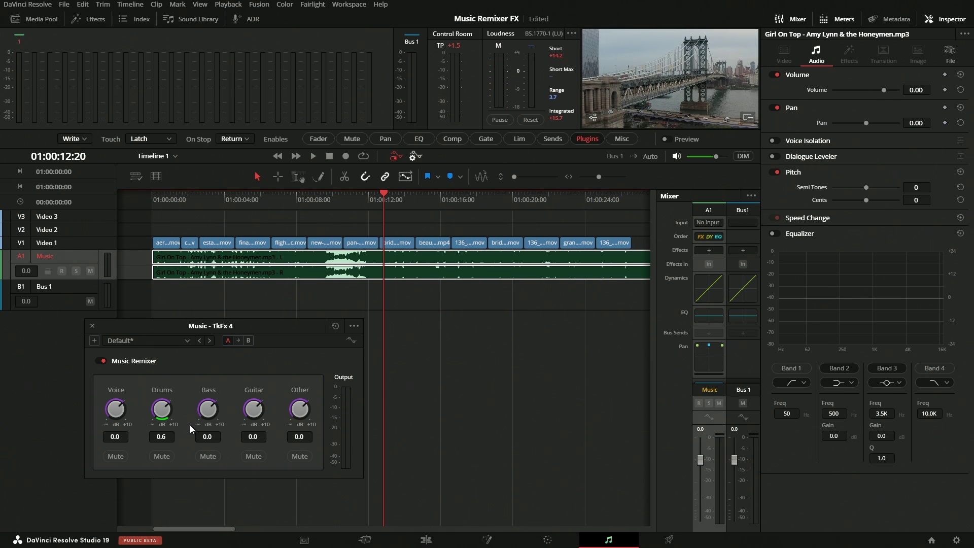
pyautogui.press('space')
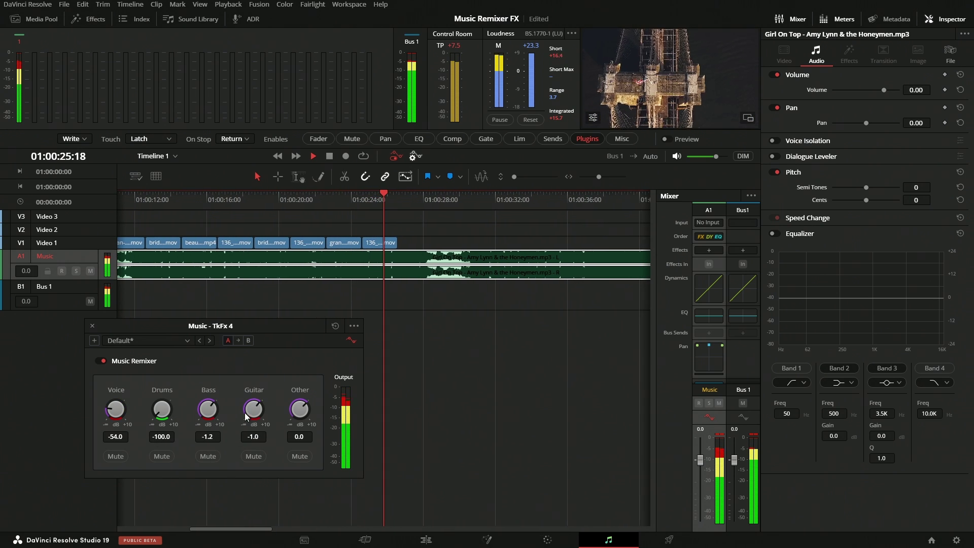
# Step: Return to the start point and record a Latch pass pulling the Bass stem down to about -20
pyautogui.press('space')
pyautogui.click(302, 204)
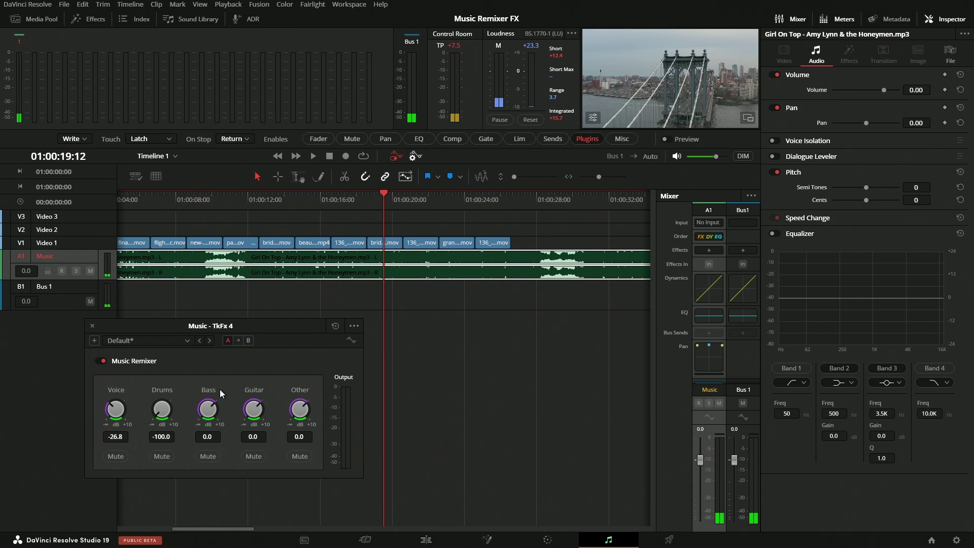
pyautogui.click(345, 156)
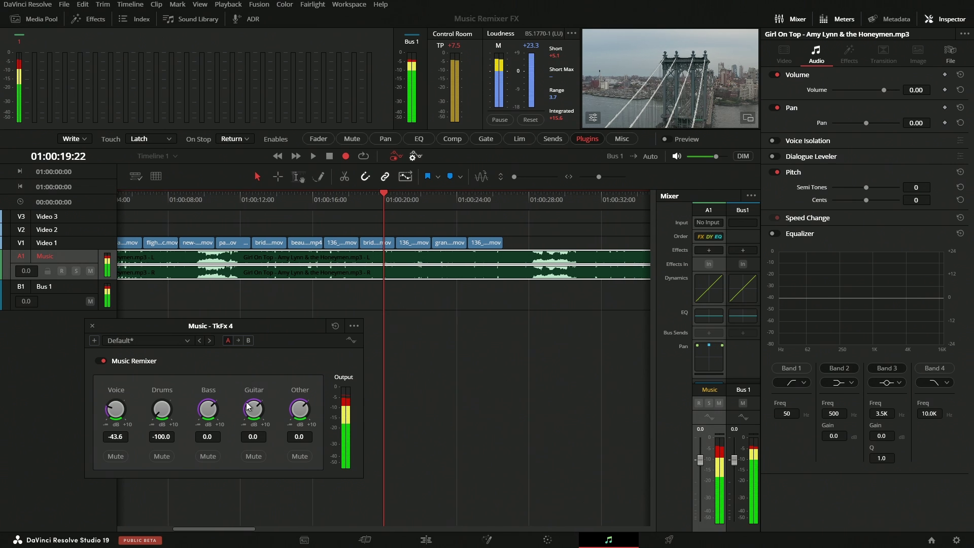
pyautogui.moveTo(212, 411)
pyautogui.mouseDown()
pyautogui.moveTo(147, 464)
pyautogui.moveTo(152, 391)
pyautogui.mouseUp()
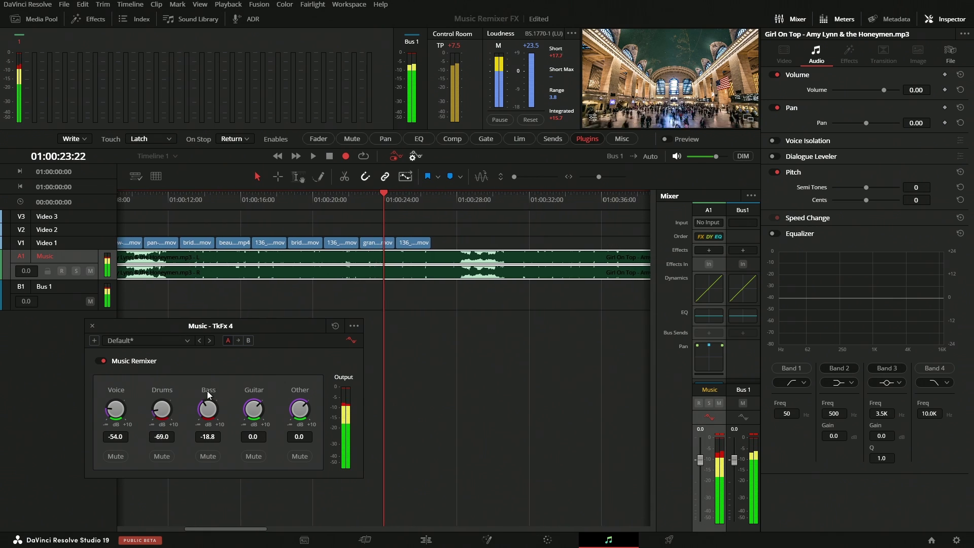
# Step: Stop recording, make the Music track taller, and display its Music Remixer Drums automation curve
pyautogui.press('space')
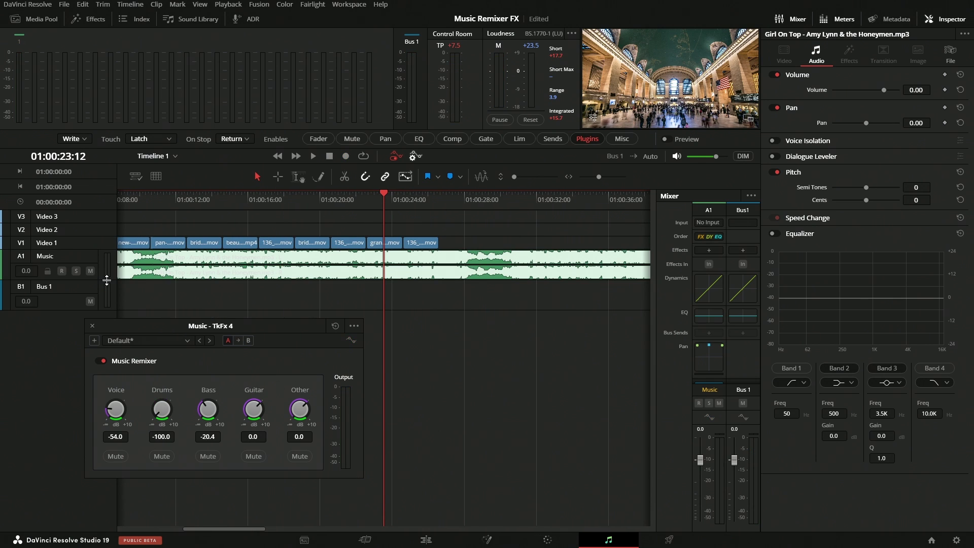
pyautogui.moveTo(149, 330); pyautogui.dragTo(307, 273)
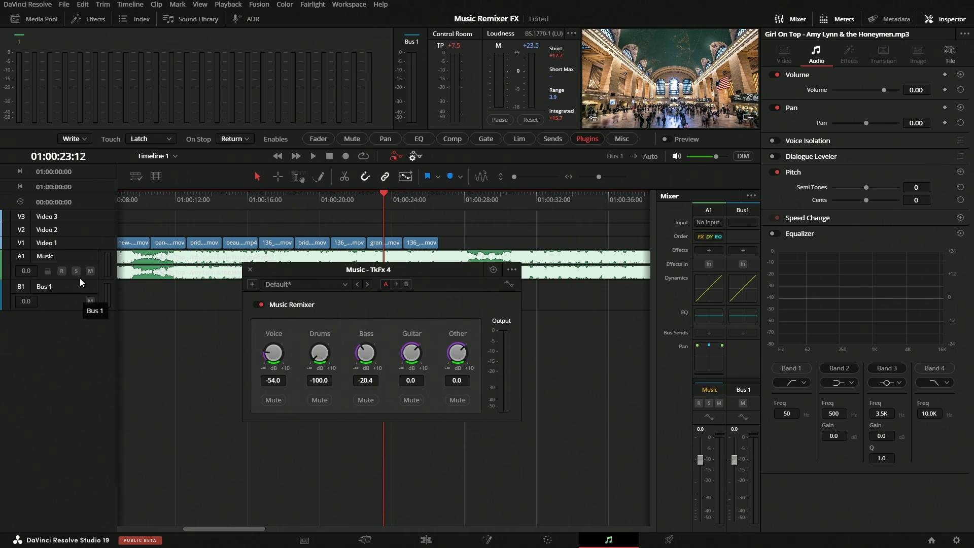
pyautogui.moveTo(81, 280); pyautogui.dragTo(79, 426)
pyautogui.click(61, 283)
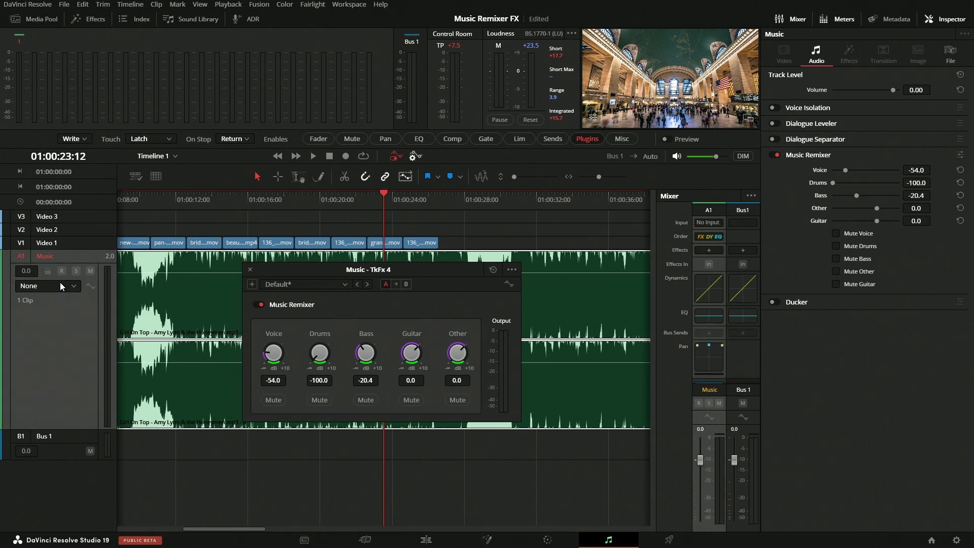
pyautogui.click(61, 284)
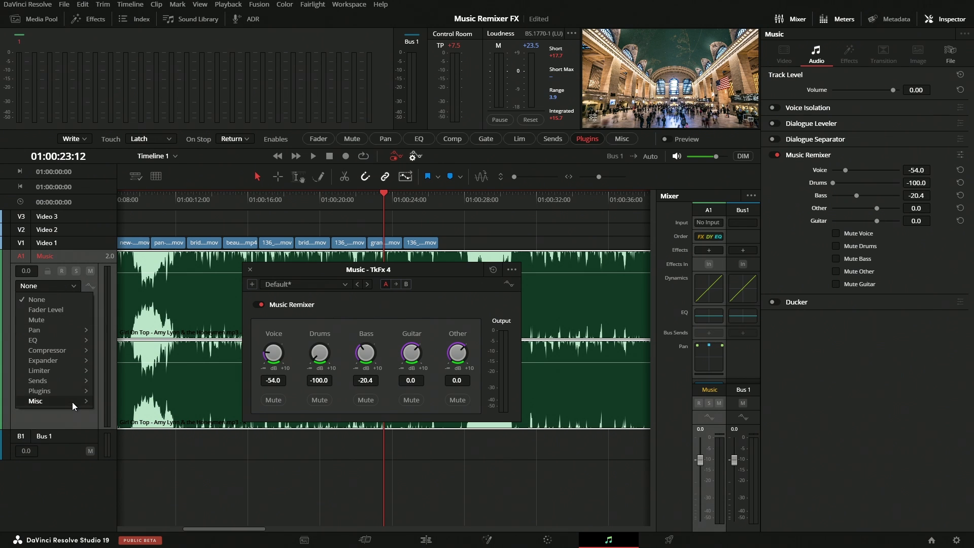
pyautogui.moveTo(65, 391)
pyautogui.moveTo(129, 392)
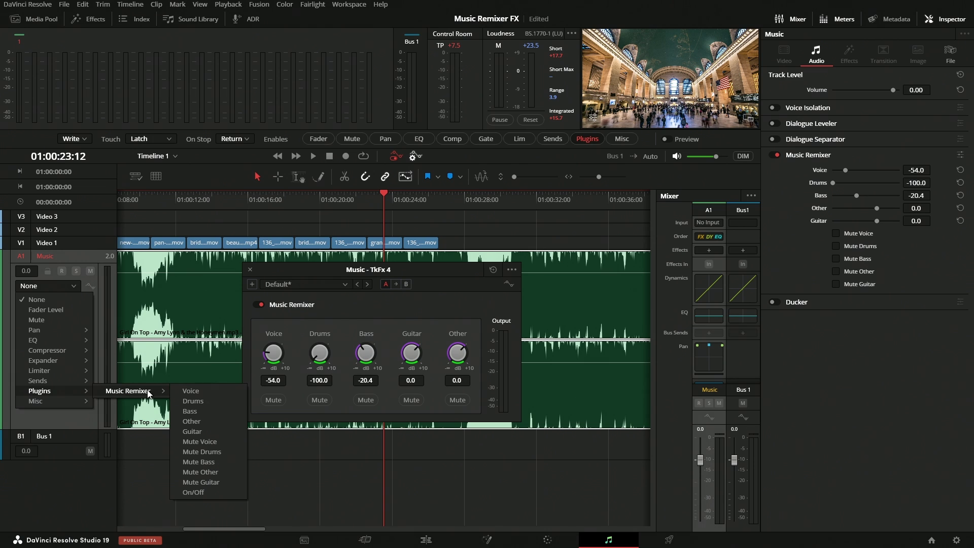
pyautogui.click(215, 402)
# Step: Switch to the Voice automation curve and redraw it with the Pencil, dipping around 24 seconds
pyautogui.moveTo(363, 271); pyautogui.dragTo(775, 241)
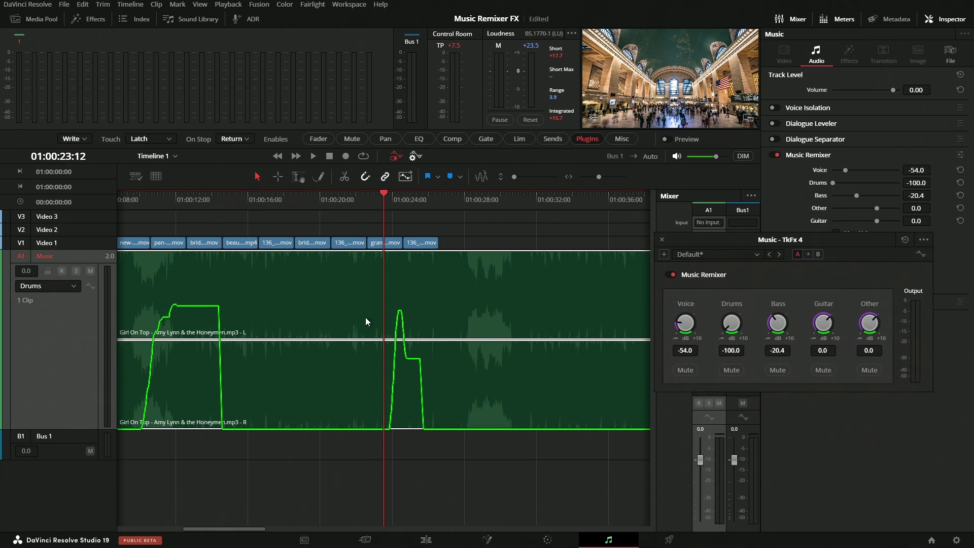
pyautogui.click(61, 287)
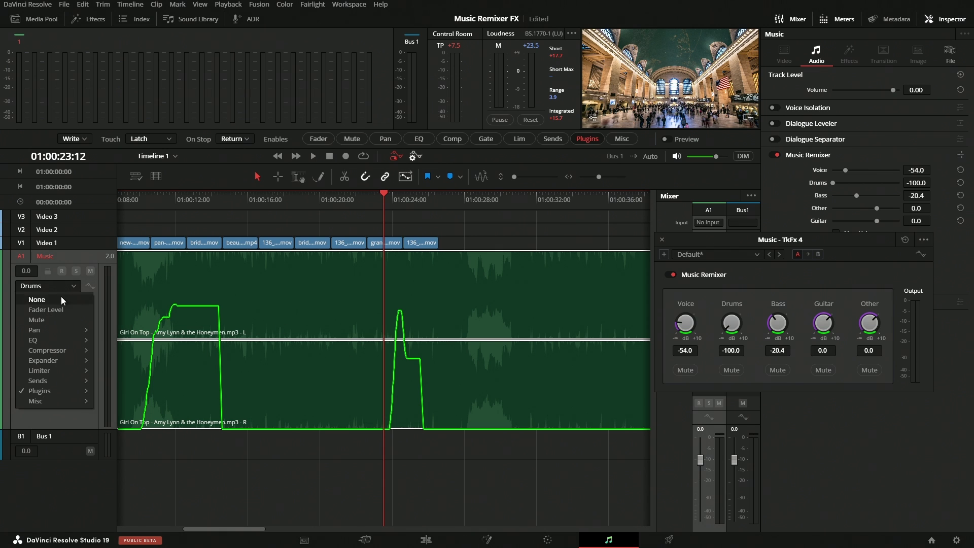
pyautogui.moveTo(54, 394)
pyautogui.moveTo(163, 392)
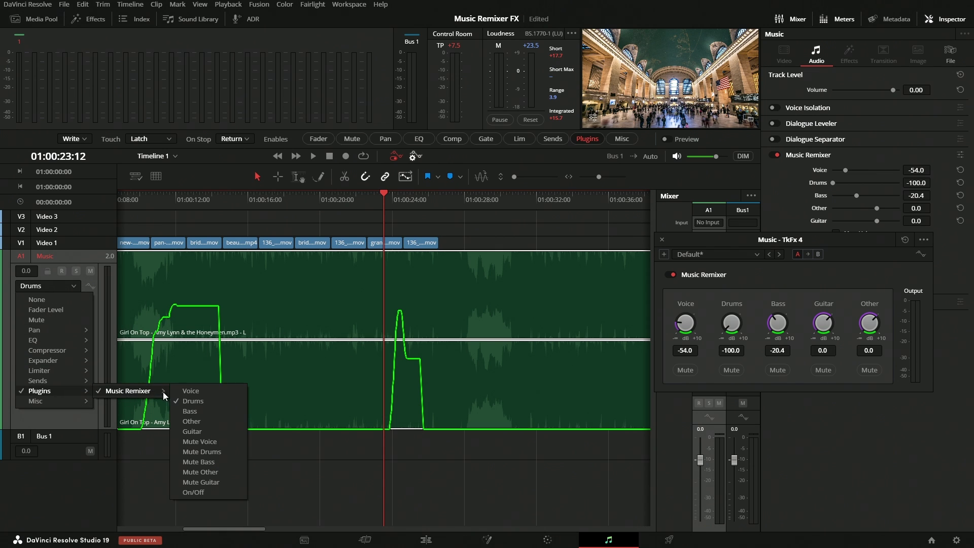
pyautogui.click(197, 394)
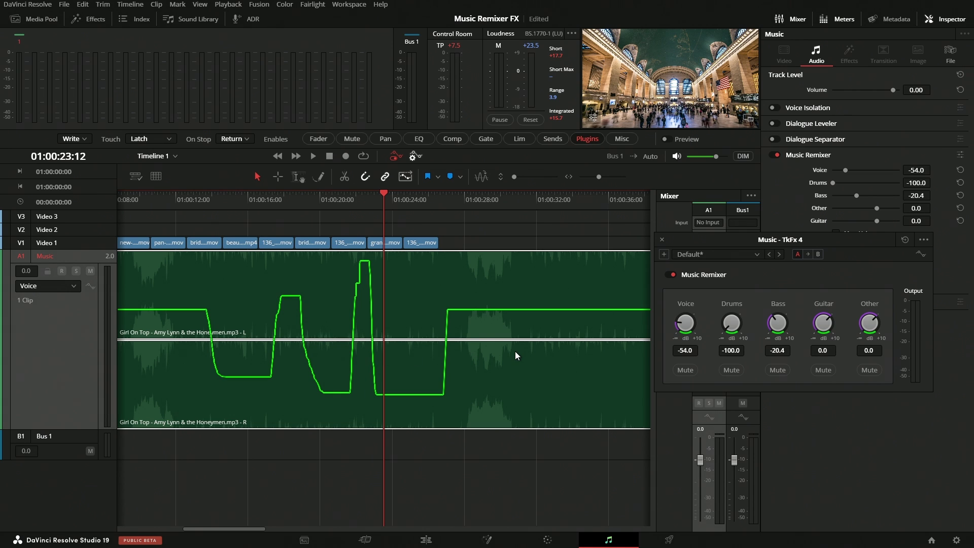
pyautogui.click(319, 176)
pyautogui.moveTo(284, 312)
pyautogui.mouseDown()
pyautogui.moveTo(387, 294)
pyautogui.moveTo(538, 296)
pyautogui.mouseUp()
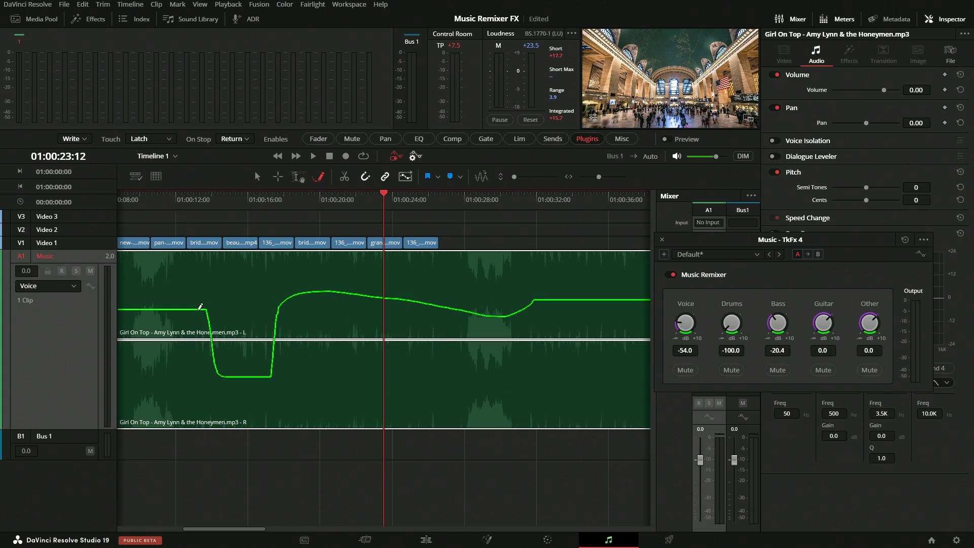
pyautogui.moveTo(204, 308)
pyautogui.mouseDown()
pyautogui.moveTo(496, 315)
pyautogui.moveTo(519, 274)
pyautogui.mouseUp()
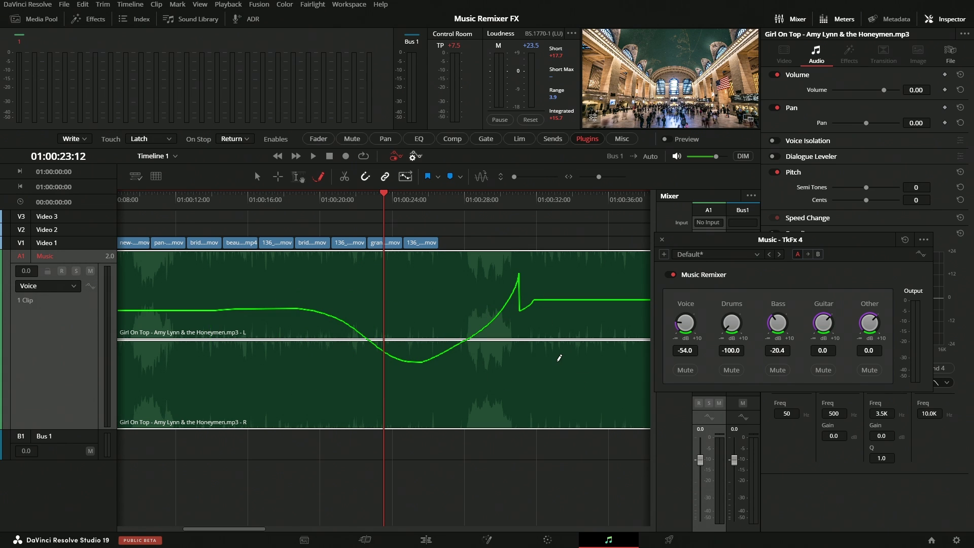